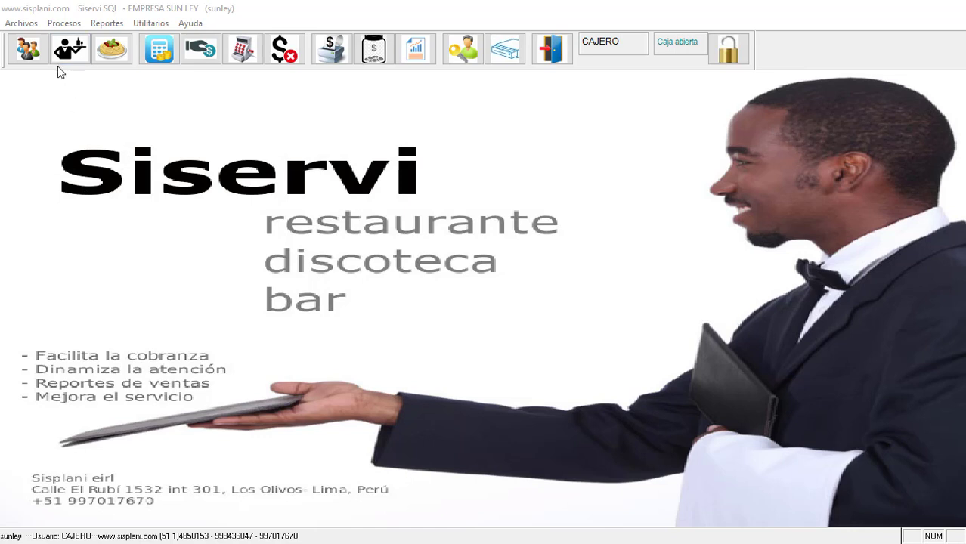
- Add a new entry to the specifications list (Especificaciones) with code 06 and description AJI
left_click(23, 24)
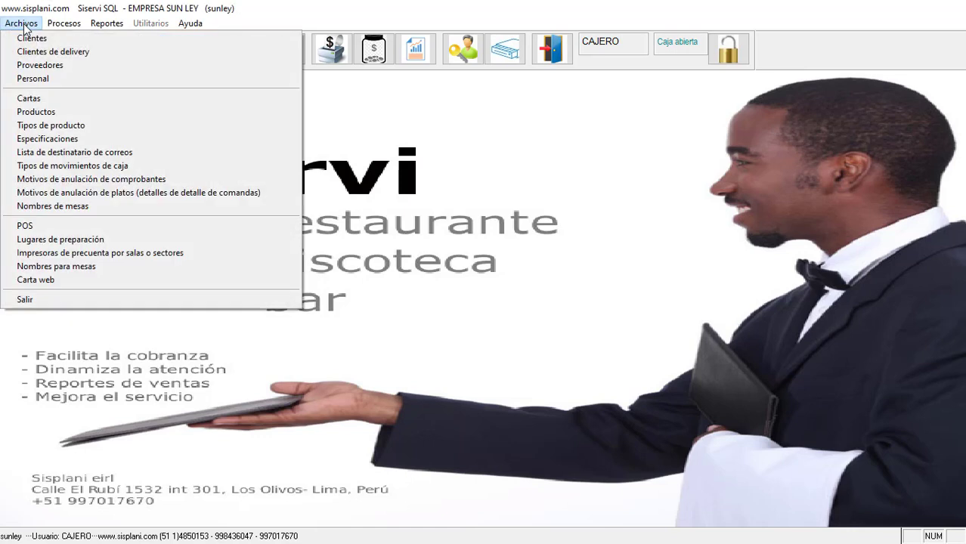
left_click(85, 142)
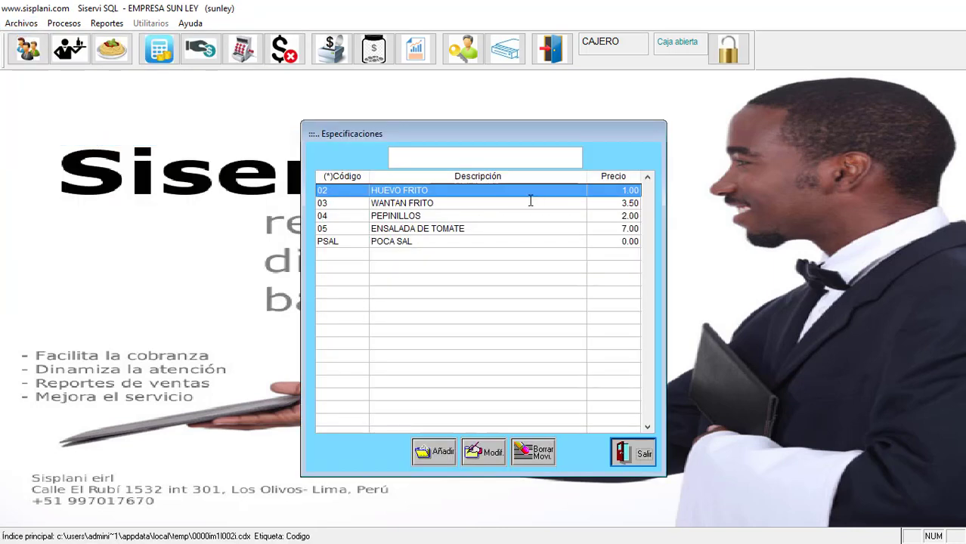
left_click(435, 452)
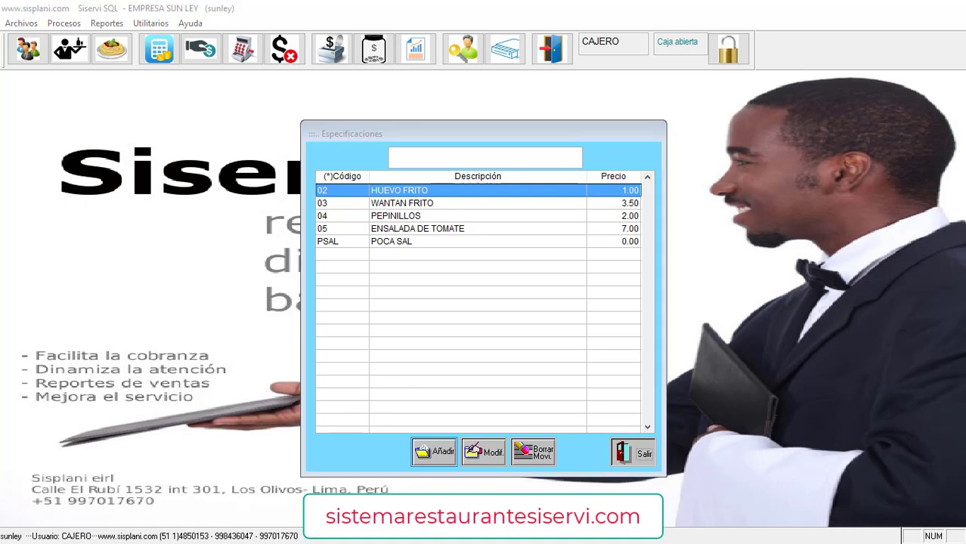
left_click(484, 138)
left_click_drag(481, 133, 476, 125)
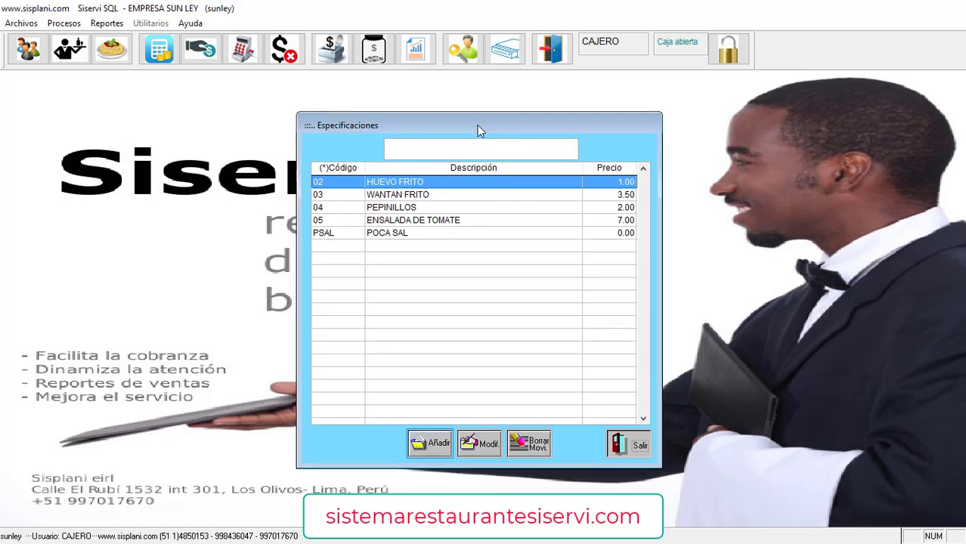
left_click(438, 447)
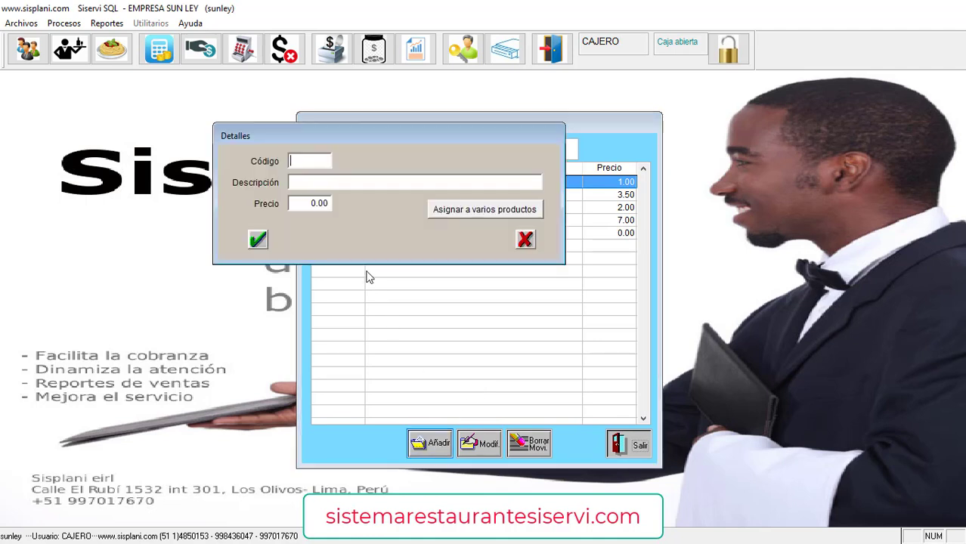
left_click_drag(376, 149, 383, 223)
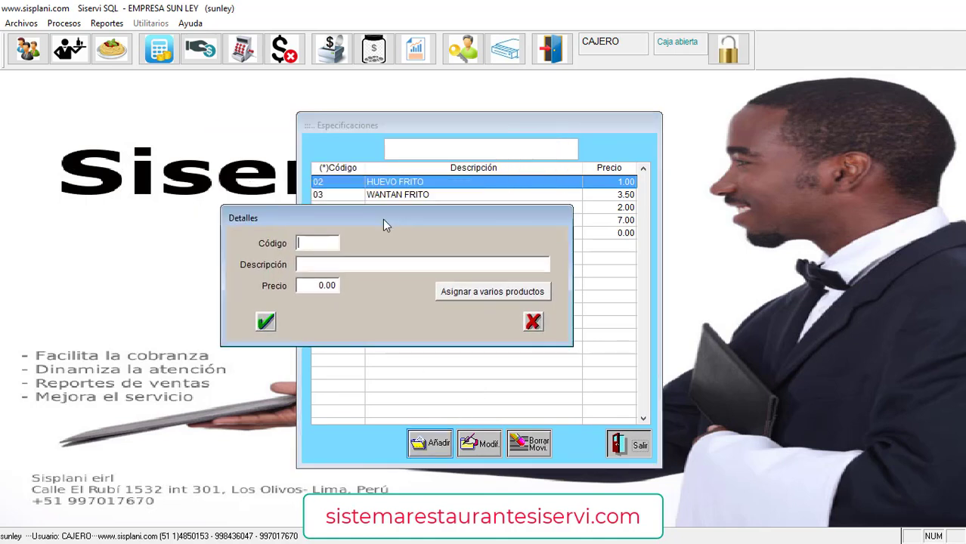
type("06")
key("Tab")
type("AJ")
- Assign the AJI specification to all products, then save it and close the specifications list
left_click(454, 296)
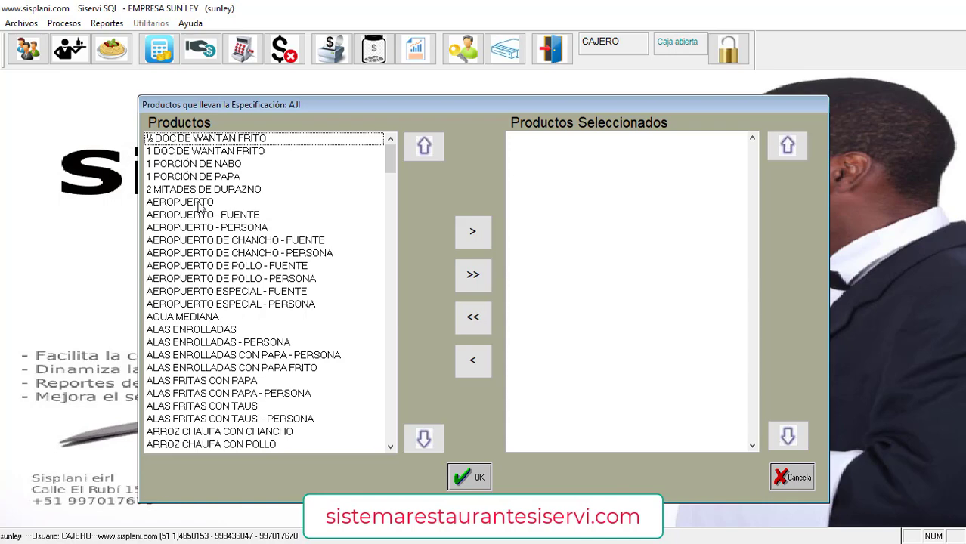
left_click(473, 280)
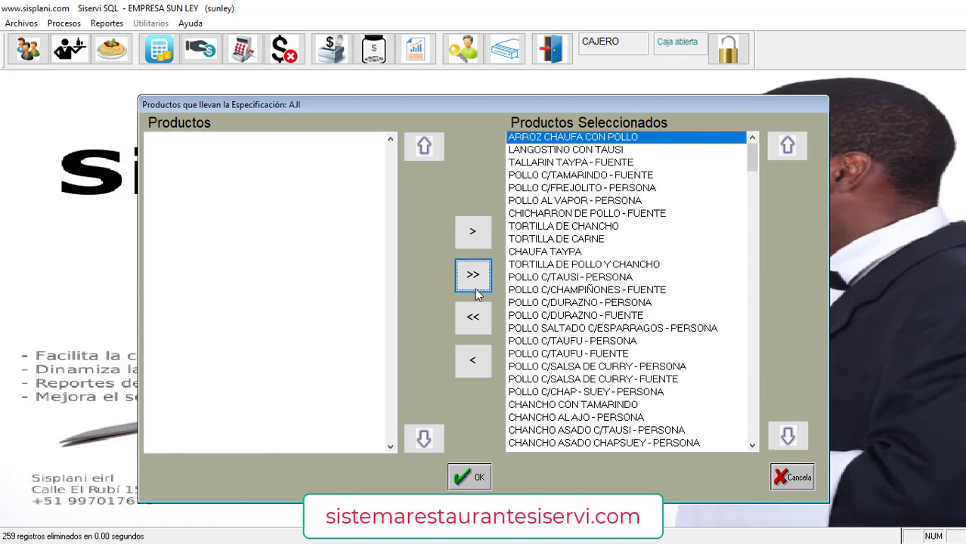
left_click(468, 480)
key("Return")
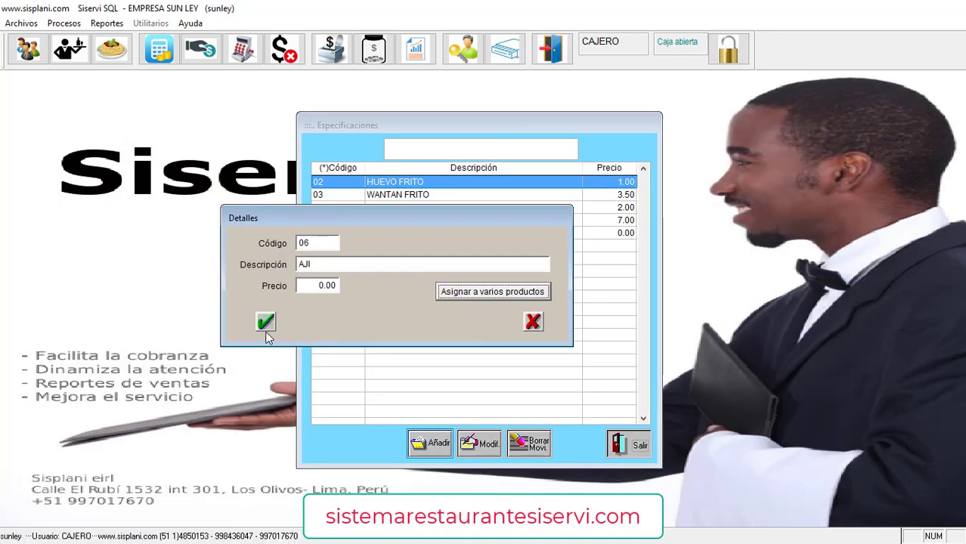
left_click(266, 323)
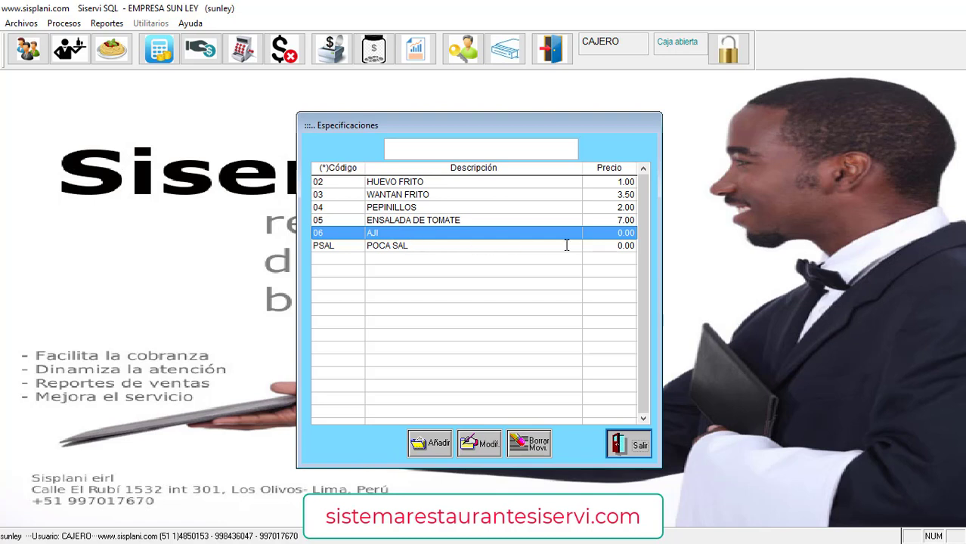
left_click(615, 245)
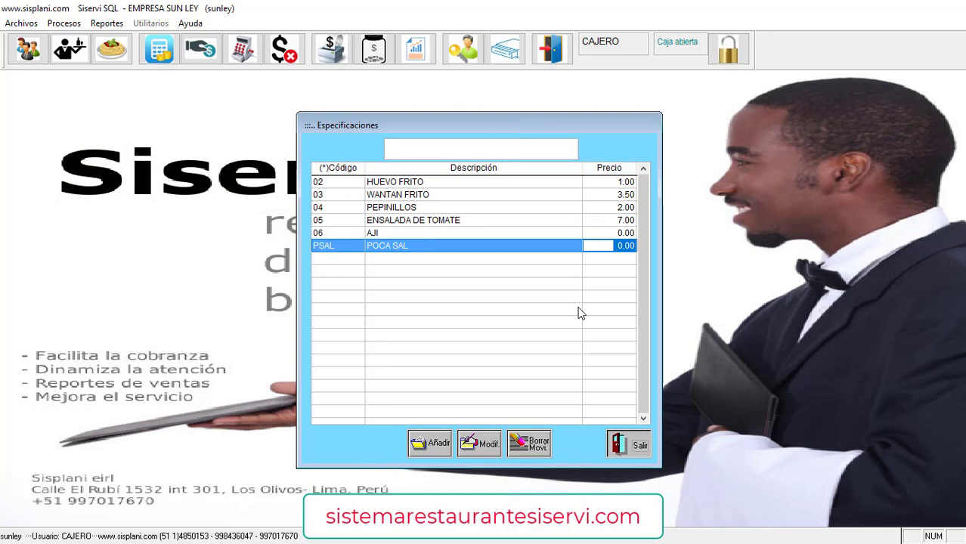
left_click(626, 444)
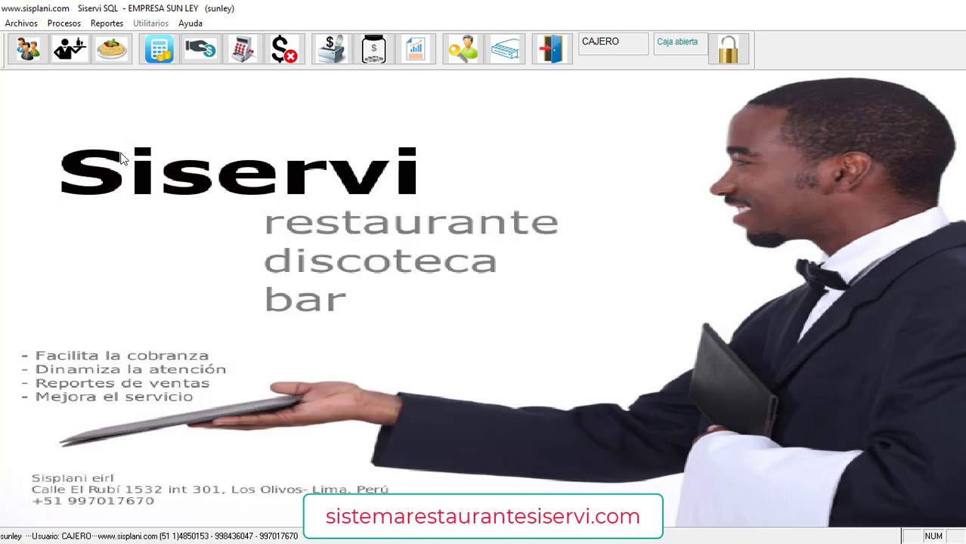
- Open the Servicios window and start a dine-in order for table 1
left_click(68, 51)
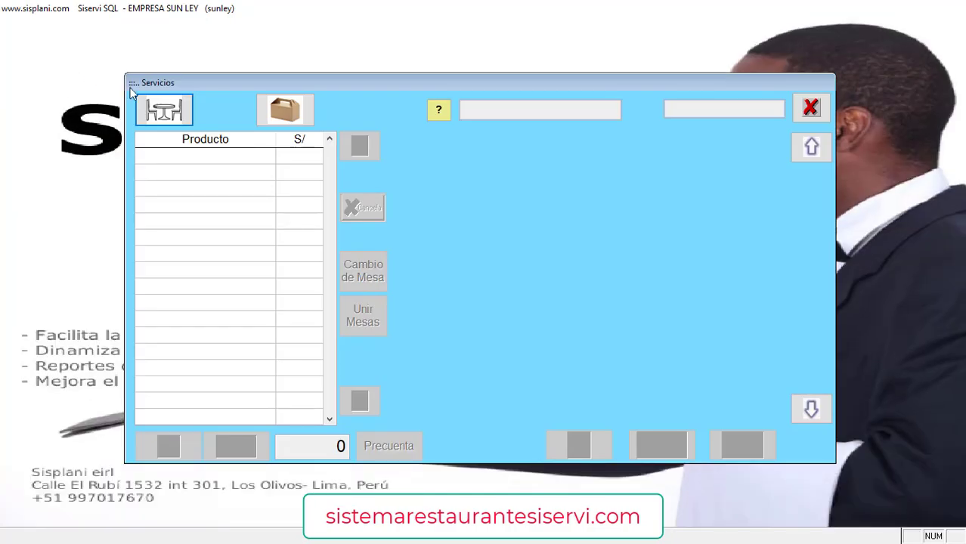
left_click(172, 112)
left_click(288, 113)
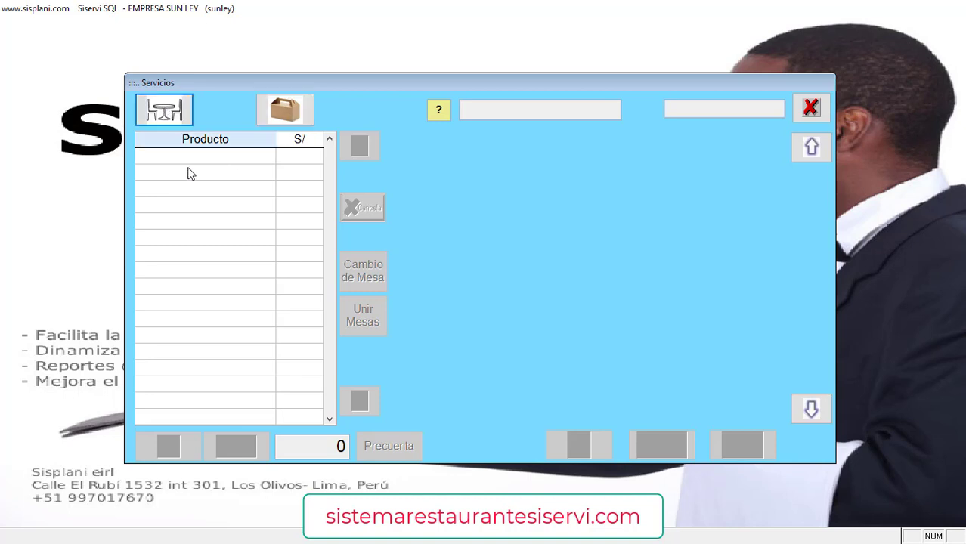
left_click(150, 113)
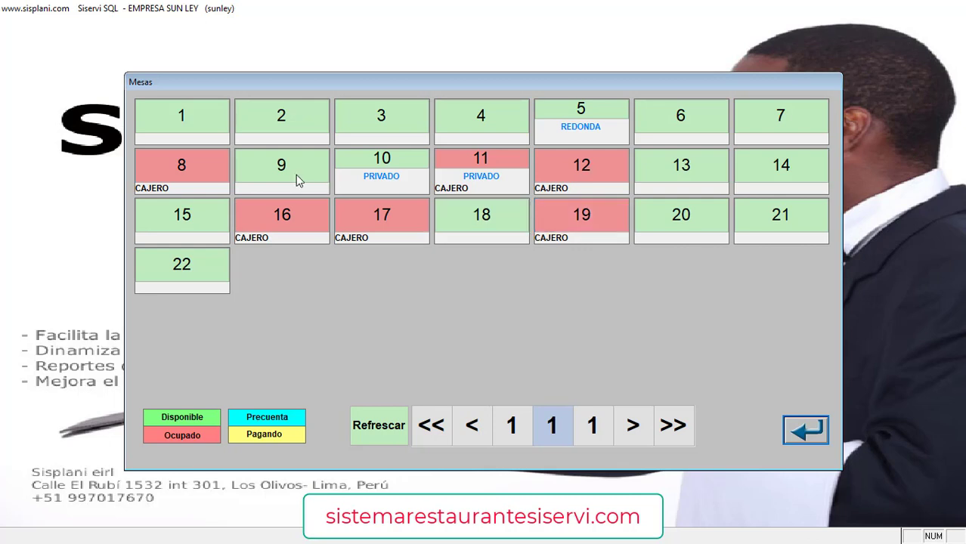
left_click(176, 119)
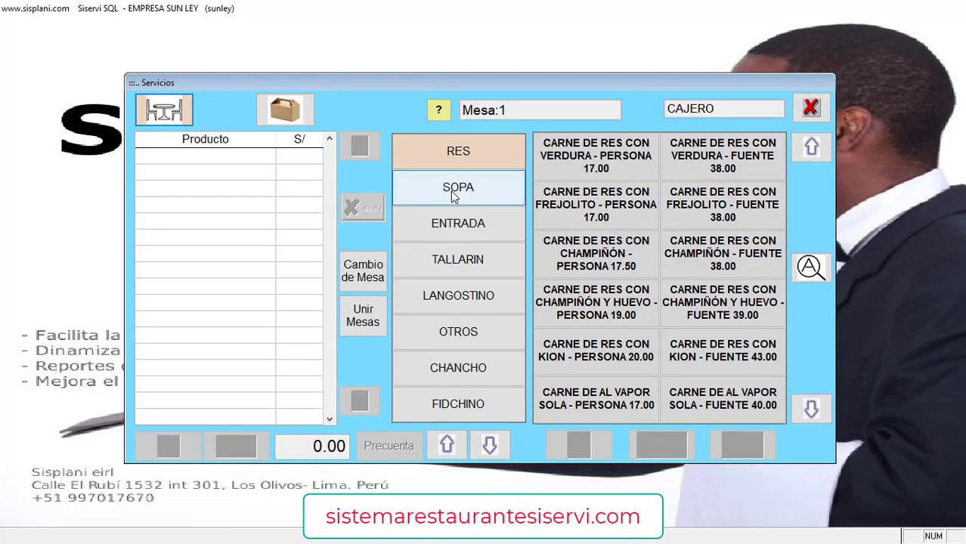
- Add one TALLARIN C/POLLO - PERSONA to table 1's order with the WANTAN FRITO and AJI specifications
left_click(455, 148)
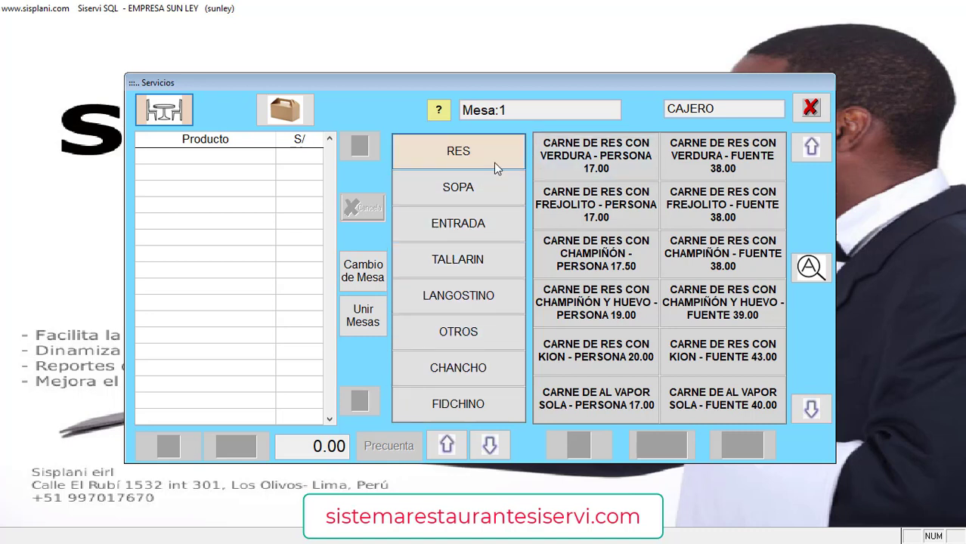
left_click(493, 189)
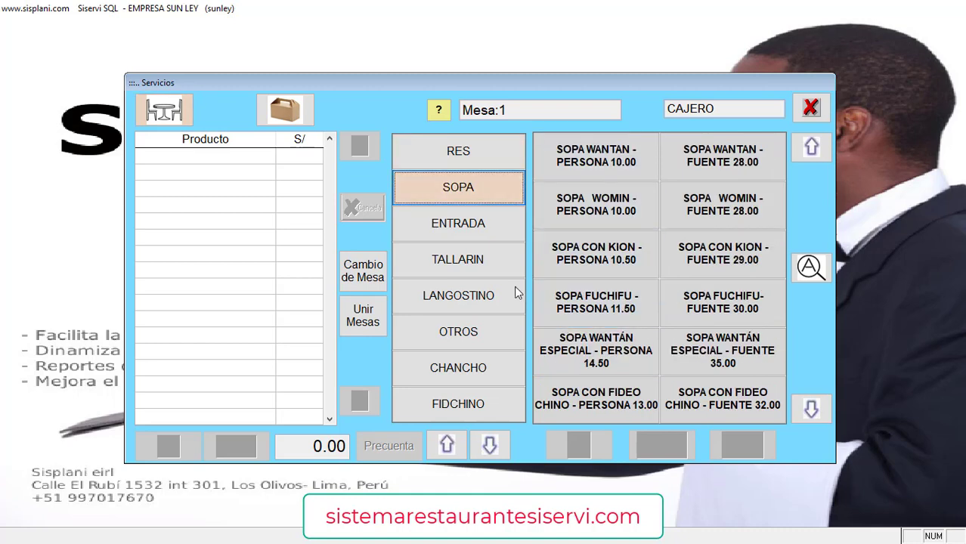
left_click(486, 230)
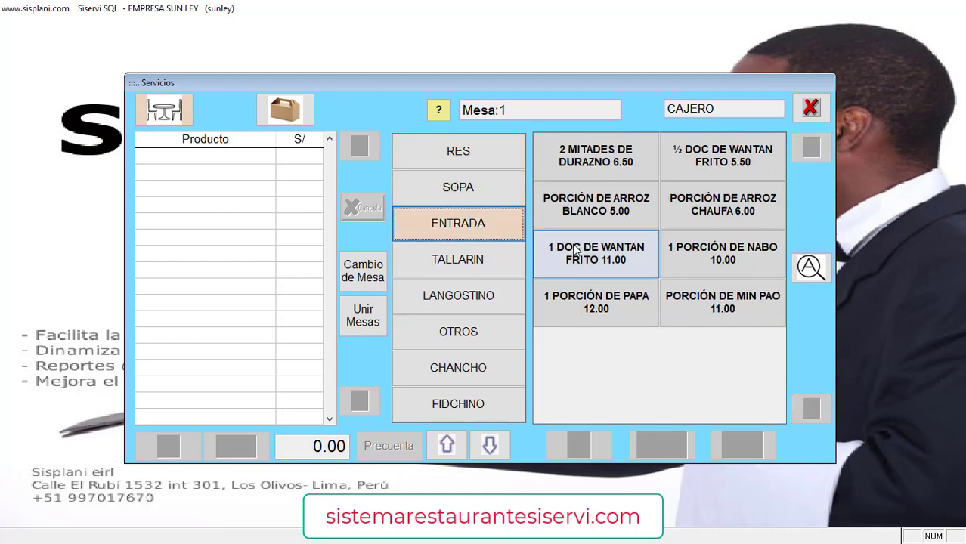
left_click(457, 260)
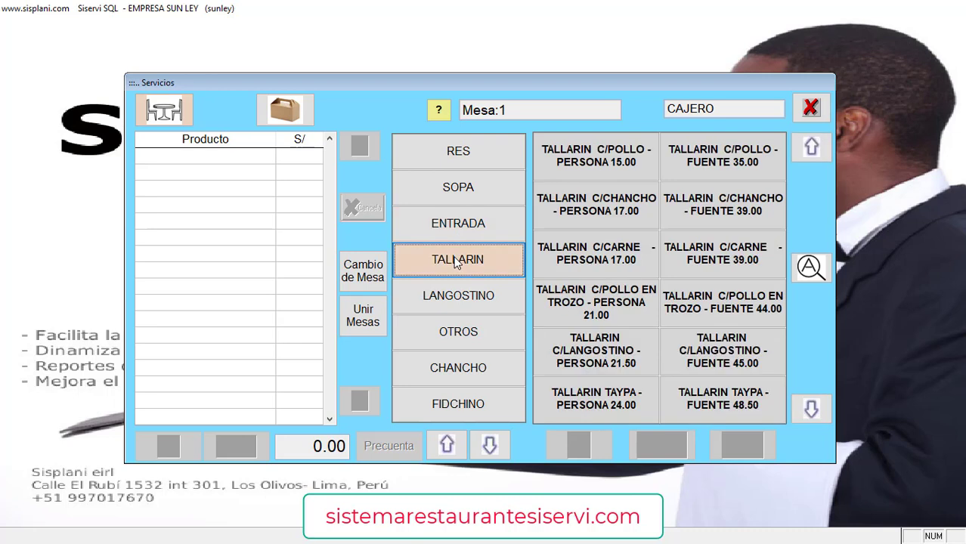
left_click(568, 165)
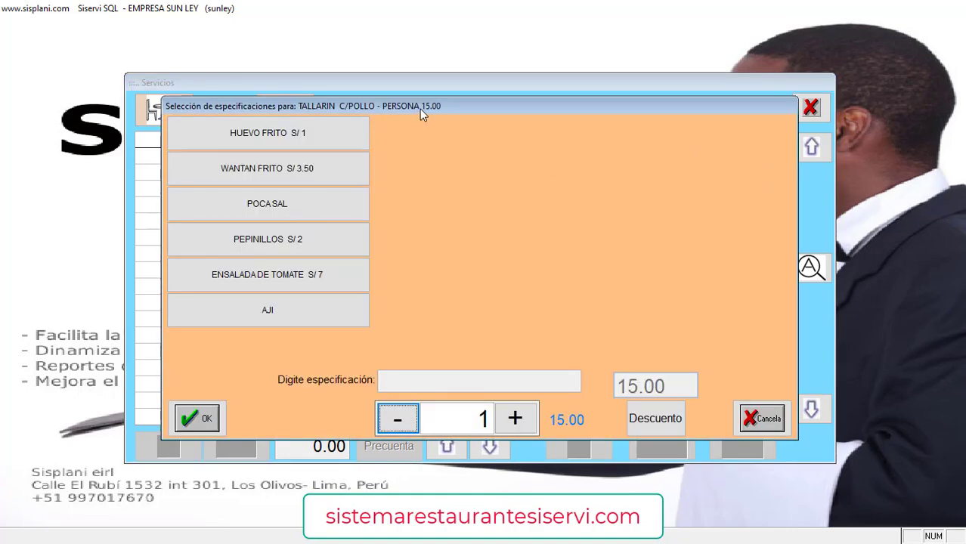
mouse_move(419, 109)
left_mouse_down()
mouse_move(441, 84)
mouse_move(425, 114)
left_mouse_up()
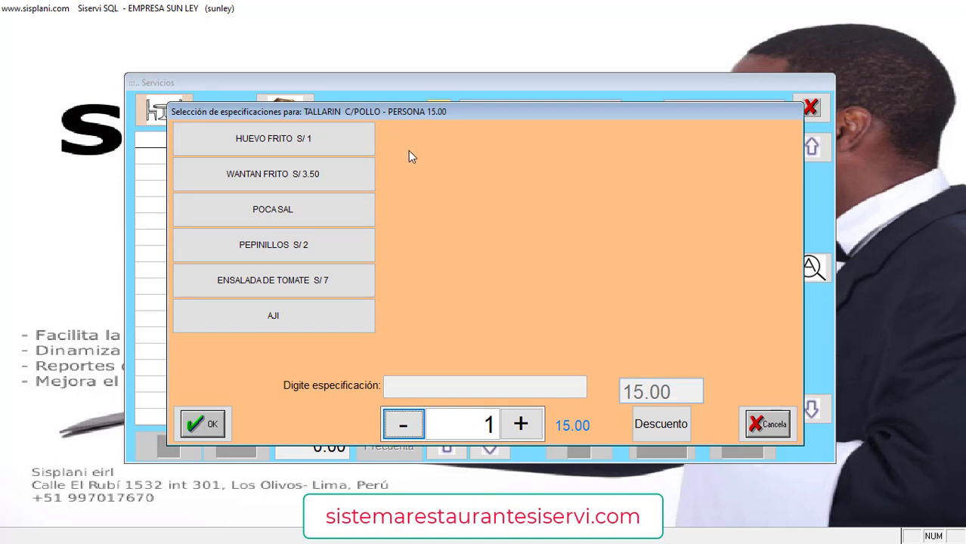
left_click(219, 182)
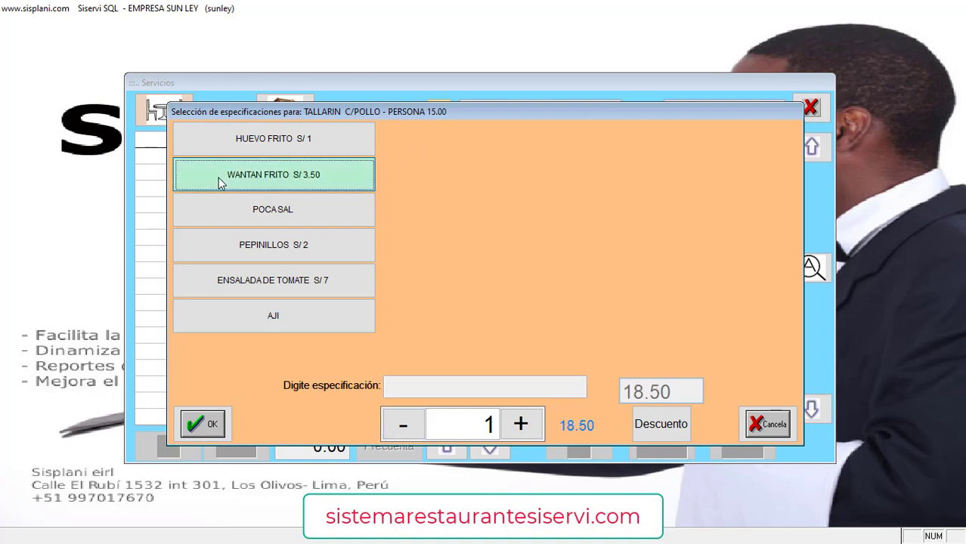
left_click(258, 315)
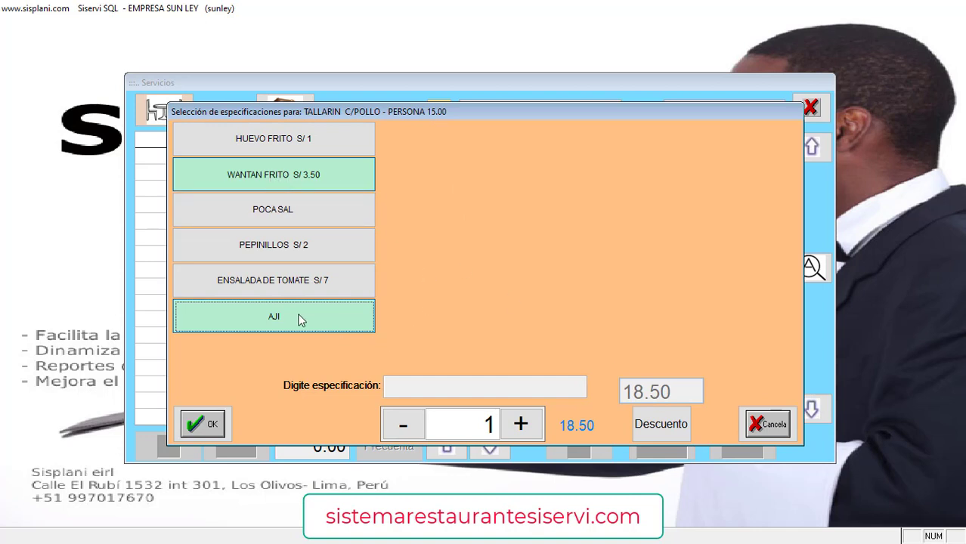
left_click(199, 425)
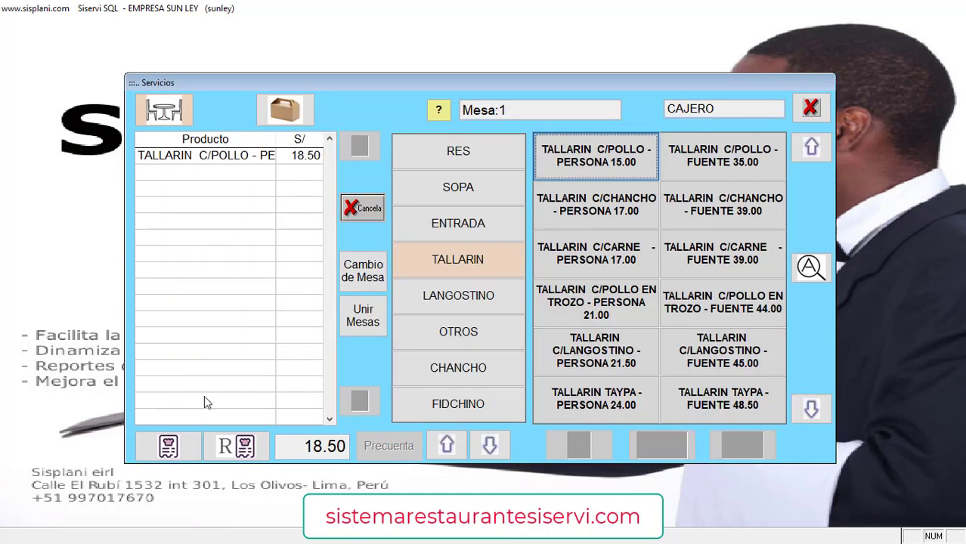
- Add one LANGOSTINO C/FREJOLITO - FUENTE to the order with the PEPINILLOS specification
left_click(440, 297)
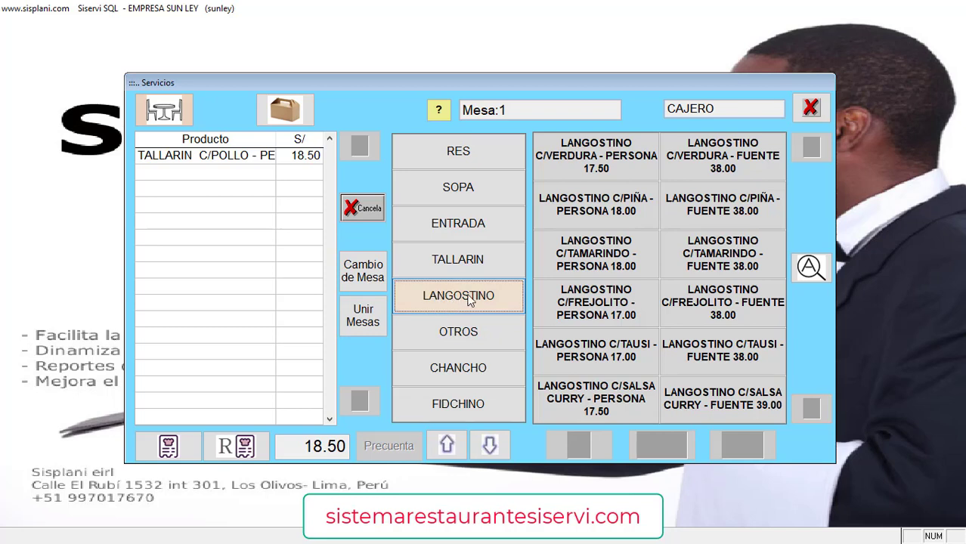
left_click(710, 304)
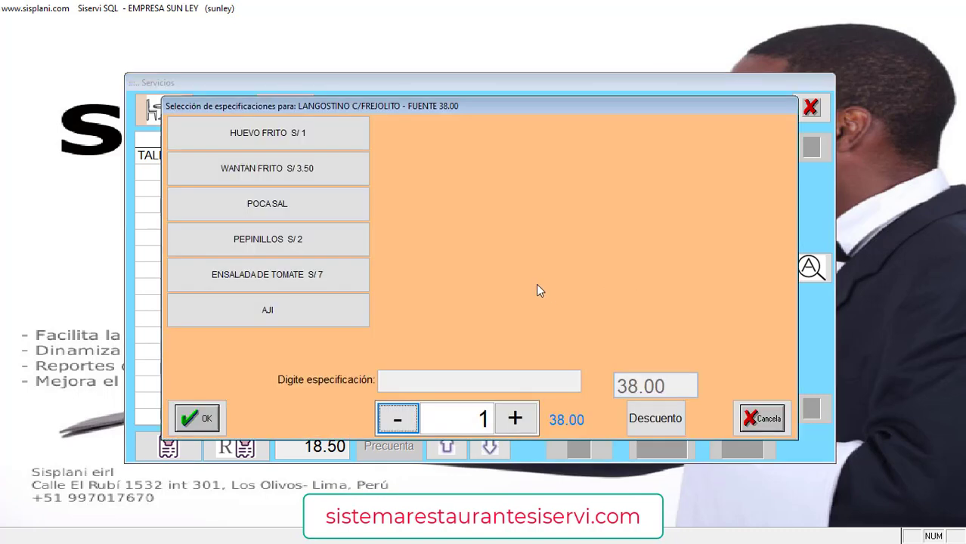
left_click_drag(360, 106, 488, 118)
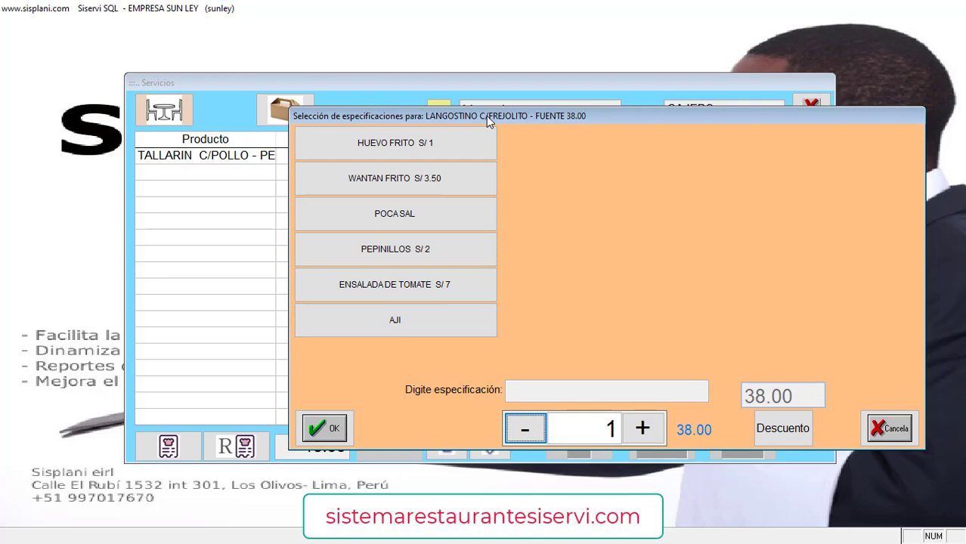
left_click(398, 258)
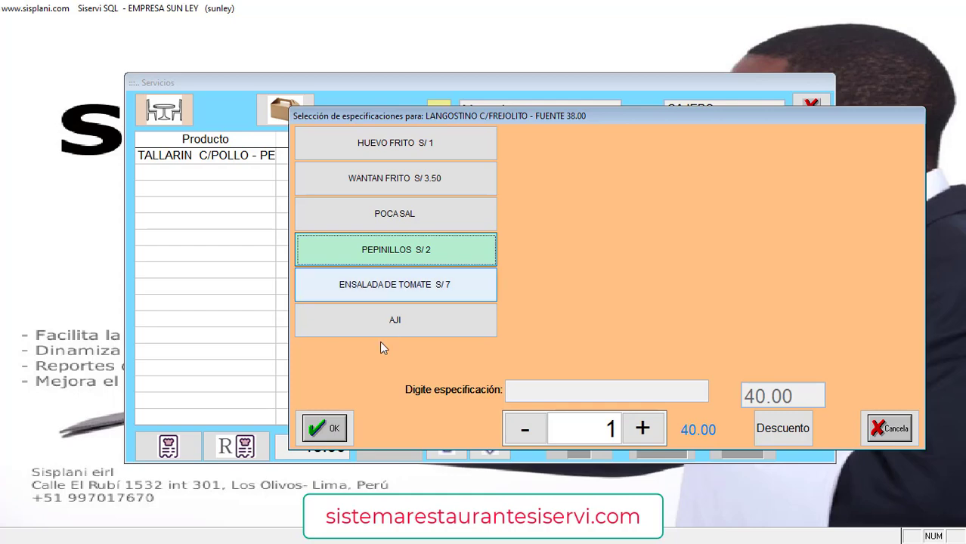
left_click(325, 428)
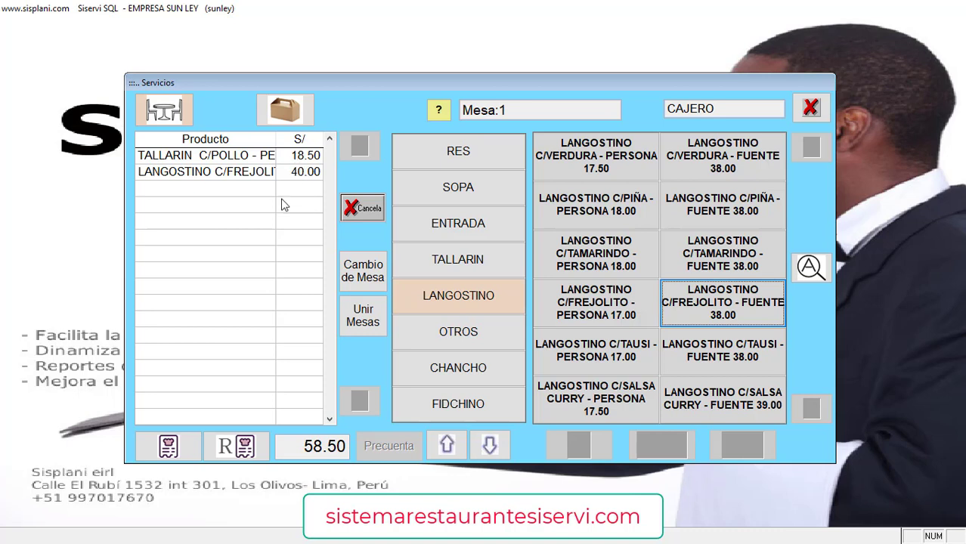
- Submit table 1's order as a comanda, then preview its precuenta and close the preview
left_click(169, 449)
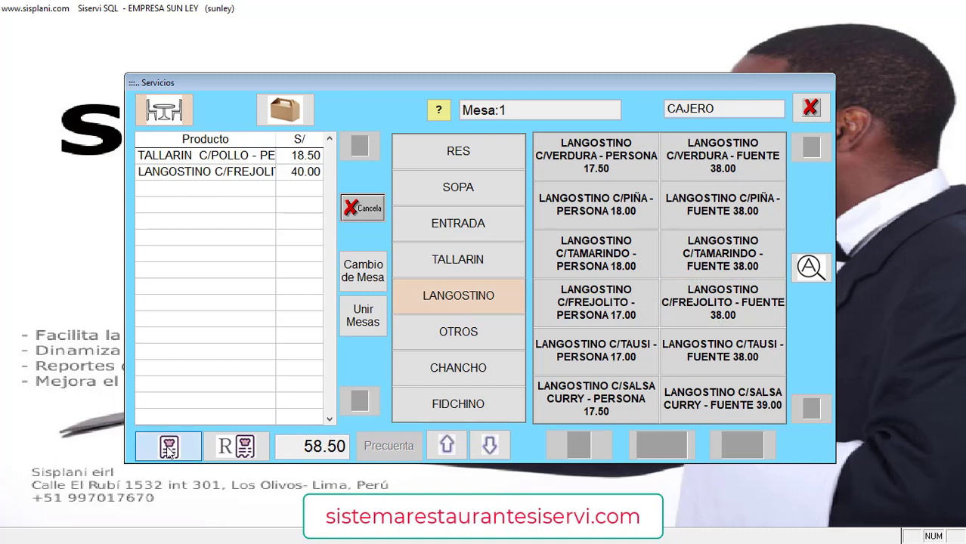
key("Return")
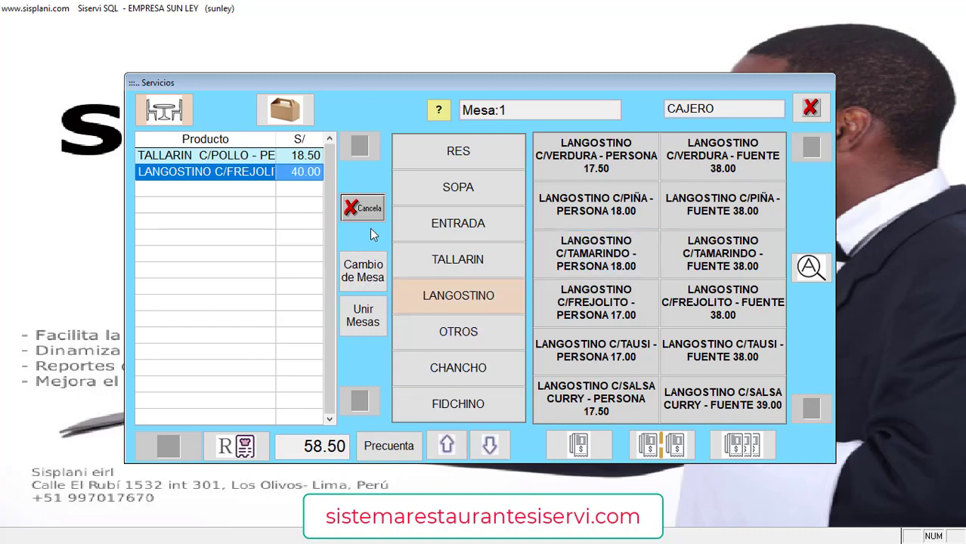
left_click(382, 446)
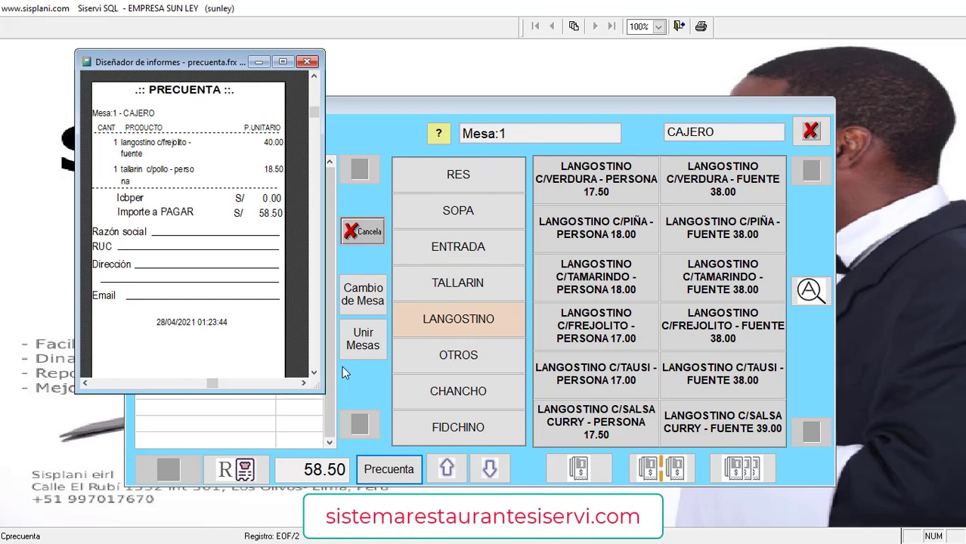
left_click(309, 62)
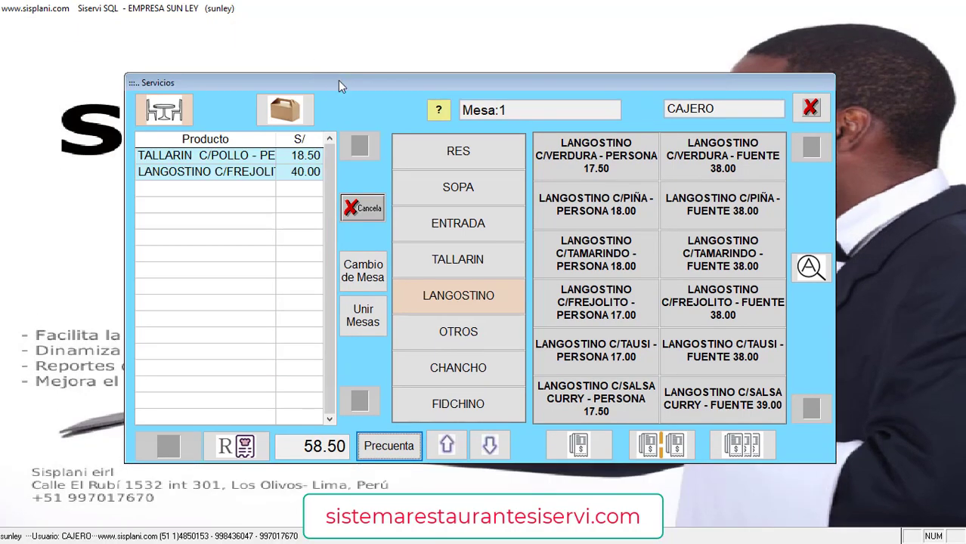
- Open the charge for table 1's whole bill, enter 100 as cash received and collect all the cash possible
left_click(579, 445)
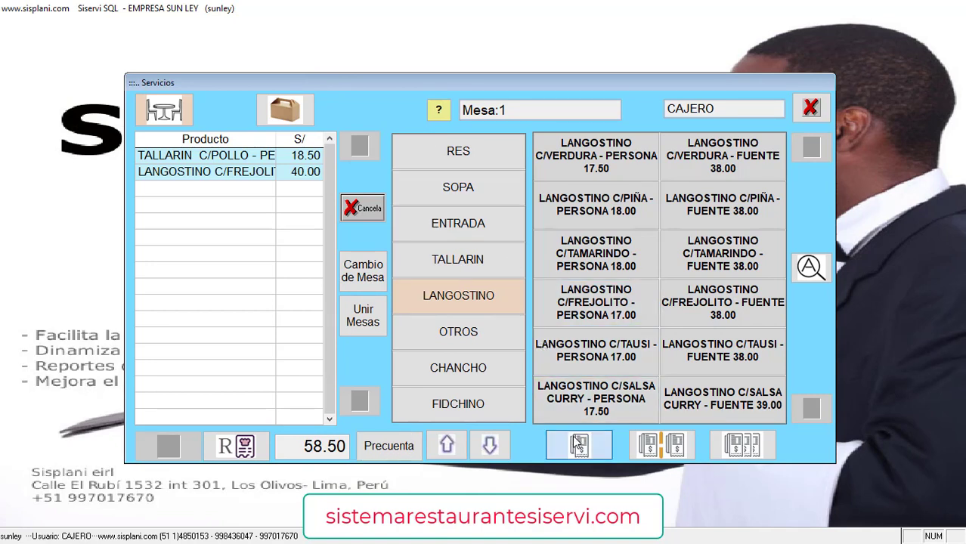
left_click(579, 445)
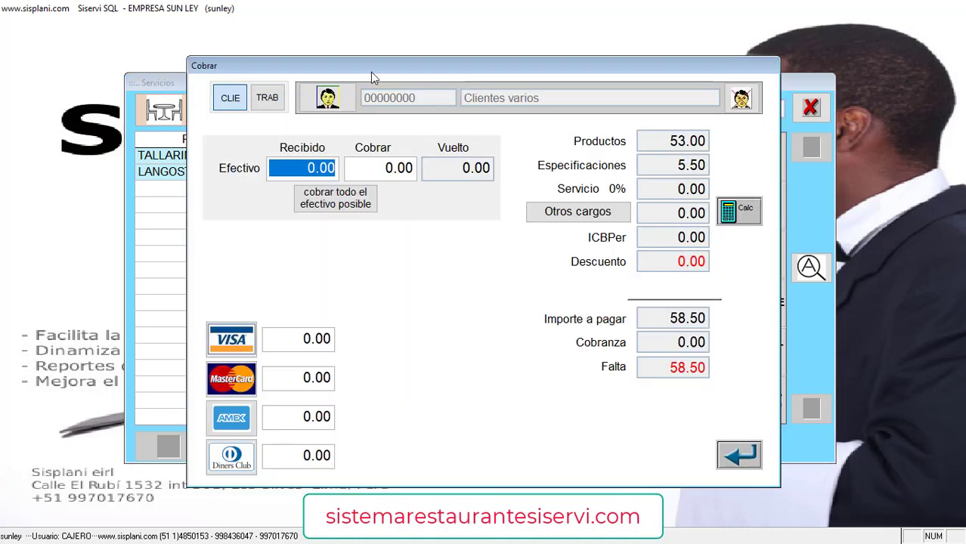
left_click_drag(379, 68, 358, 40)
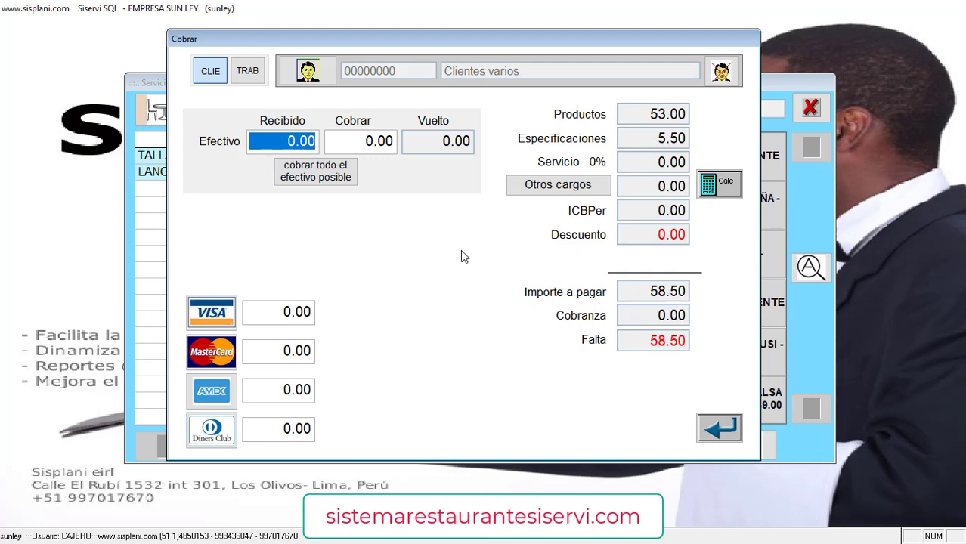
left_click_drag(349, 39, 358, 35)
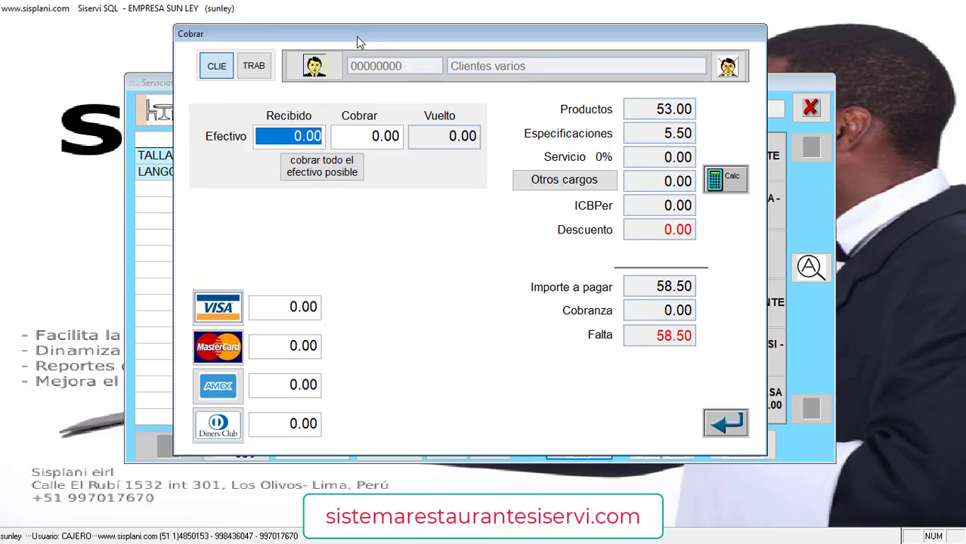
type("100 .")
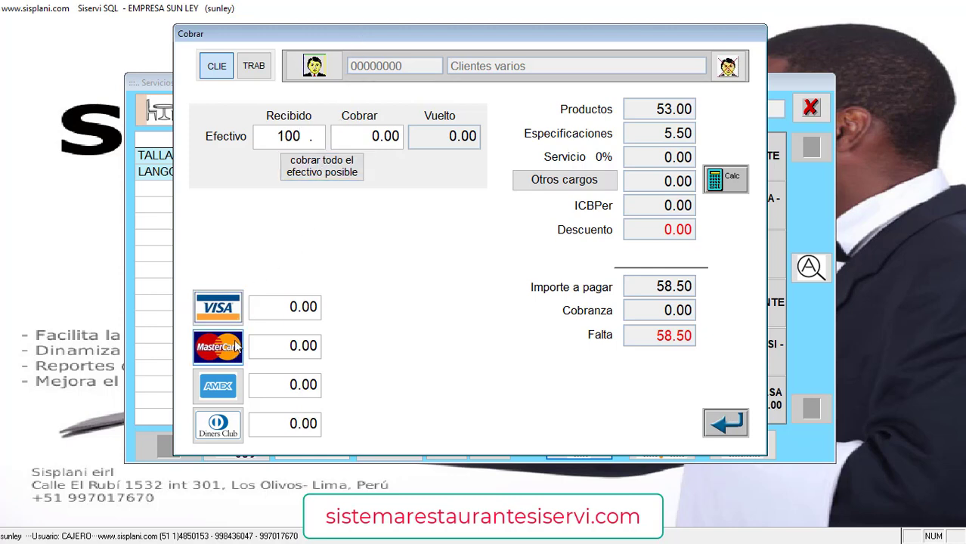
left_click(301, 172)
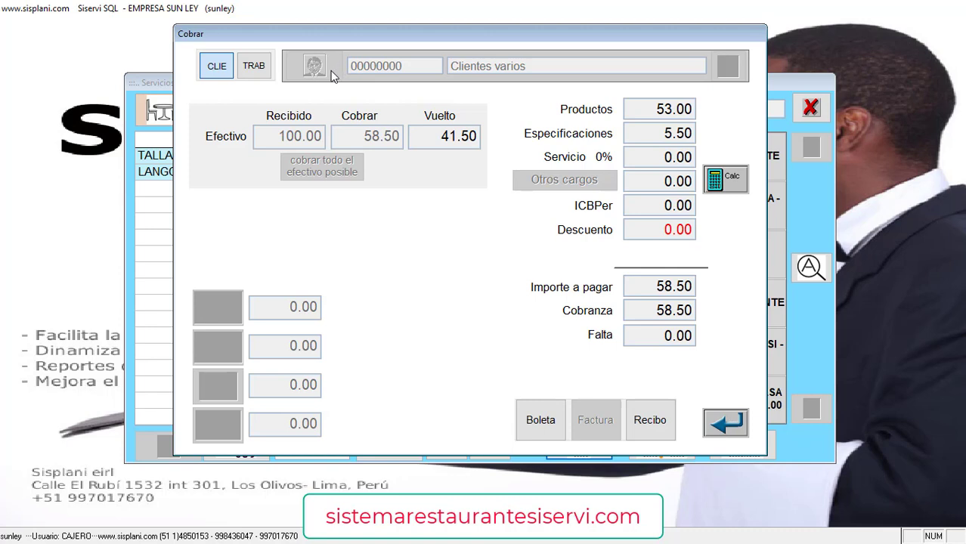
- Issue a Boleta for the payment, then review its ticket preview and close both the preview and the Servicios window
left_click(549, 420)
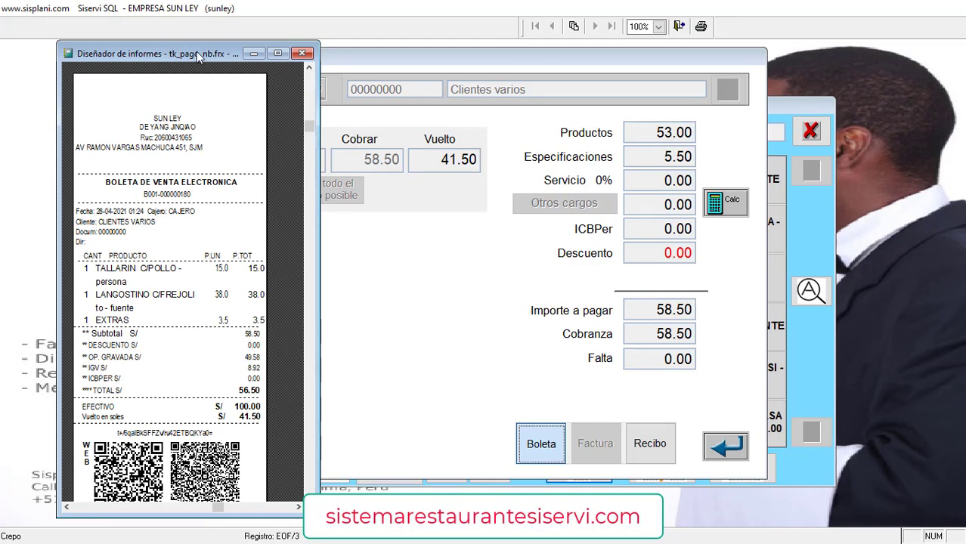
left_click_drag(196, 51, 178, 57)
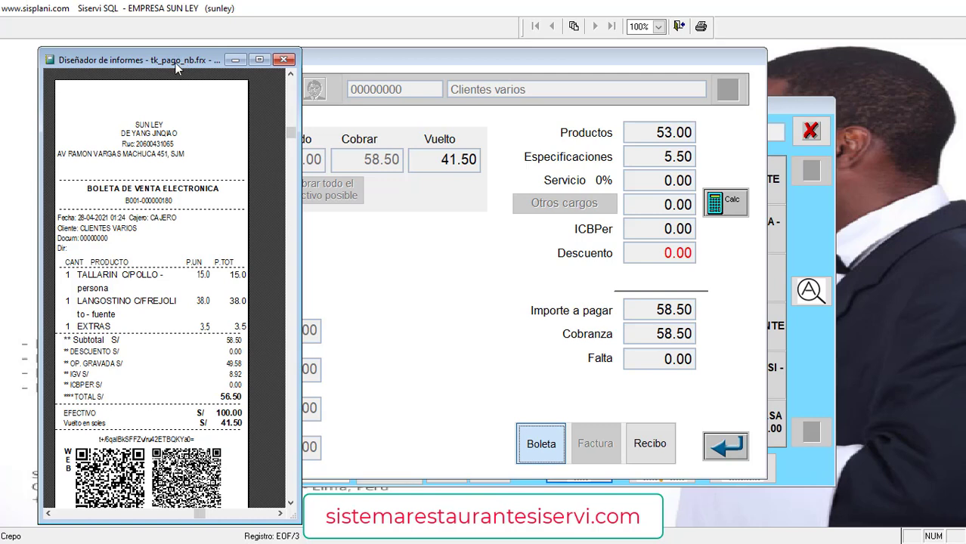
left_click_drag(180, 62, 167, 59)
scroll(143, 284, "down", 1)
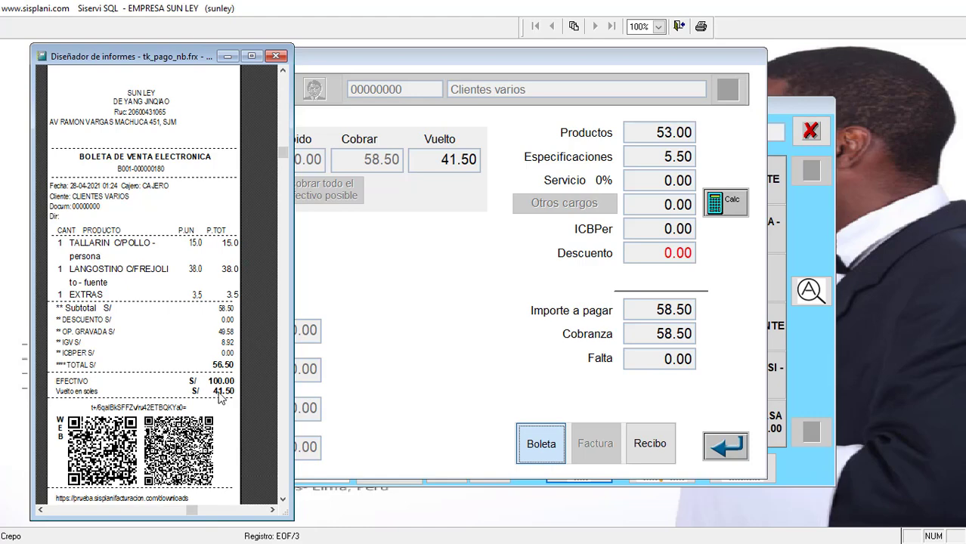
scroll(221, 398, "down", 1)
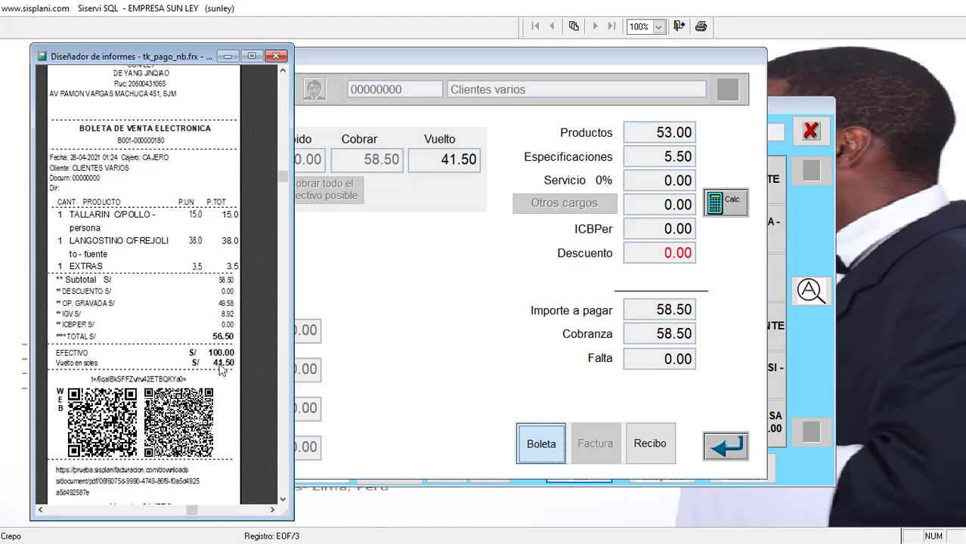
scroll(221, 368, "up", 1)
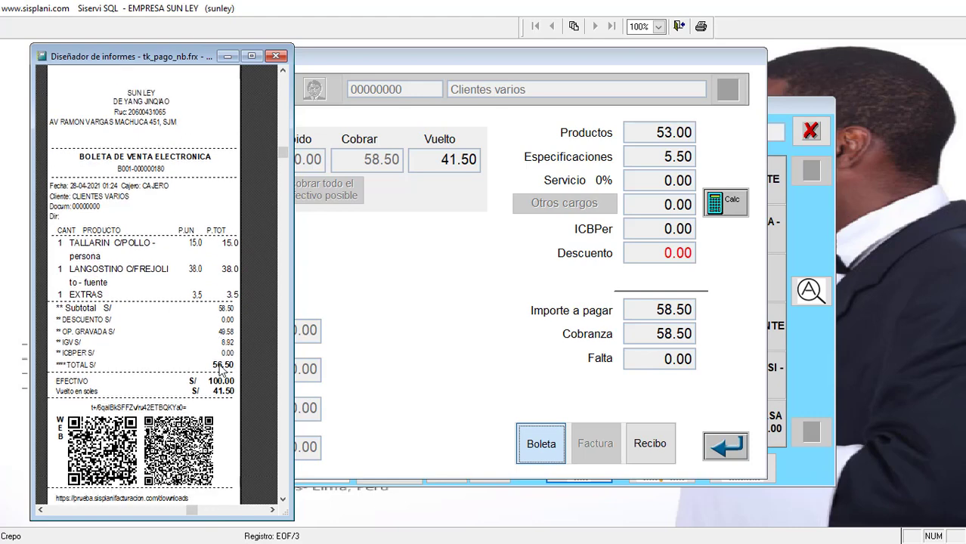
left_click(275, 56)
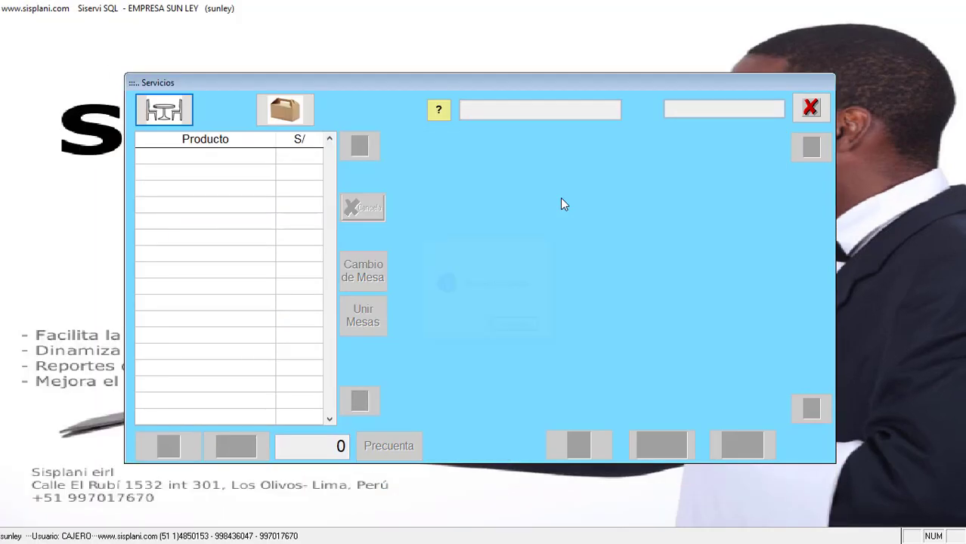
left_click(813, 108)
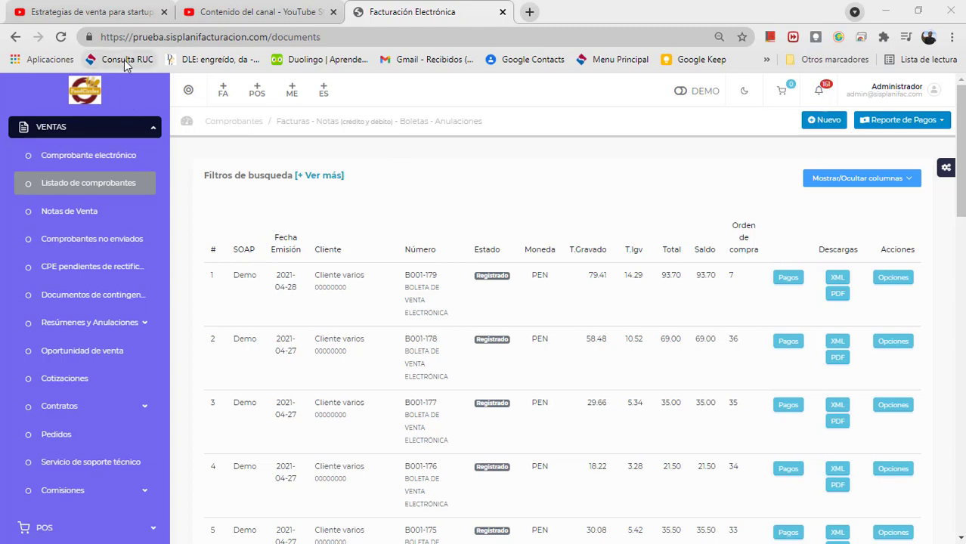
- Switch to the Facturación Electrónica site, refresh the voucher list, and download the newest boleta's PDF and open it to review the billed items
left_click(60, 37)
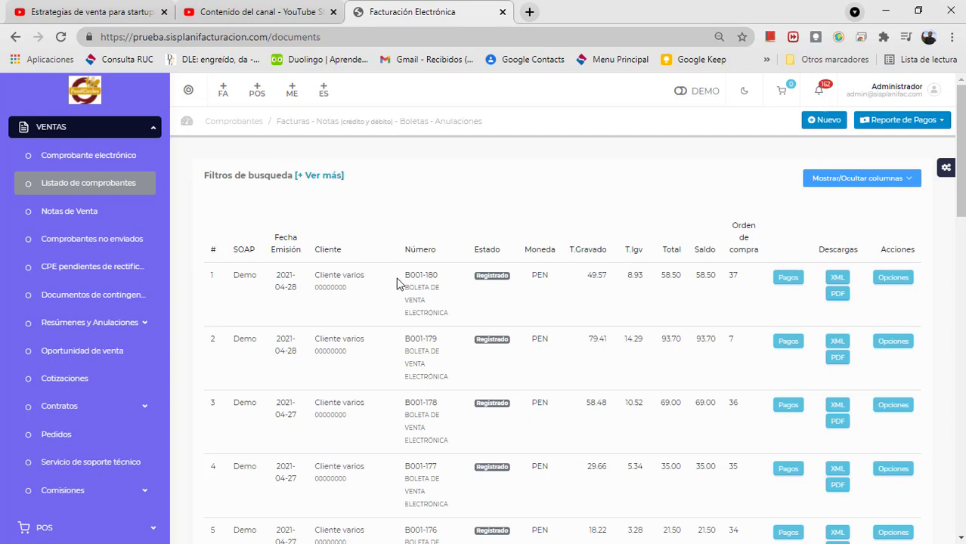
left_click_drag(436, 277, 405, 280)
left_click(837, 296)
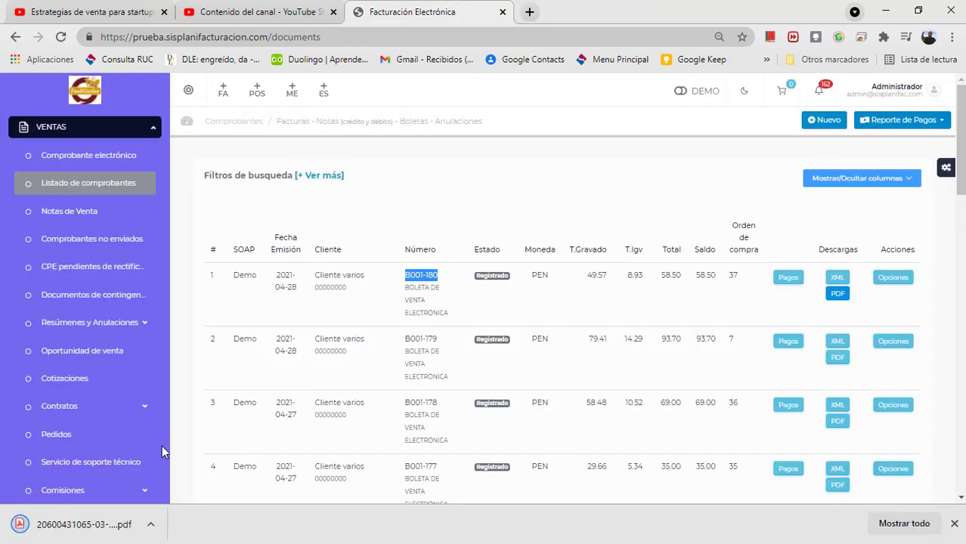
left_click(47, 529)
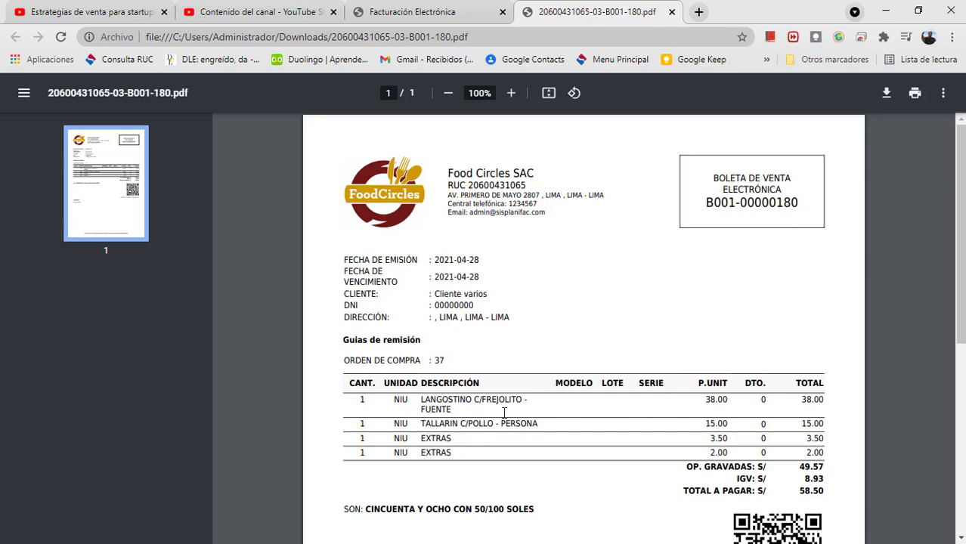
scroll(563, 419, "down", 3)
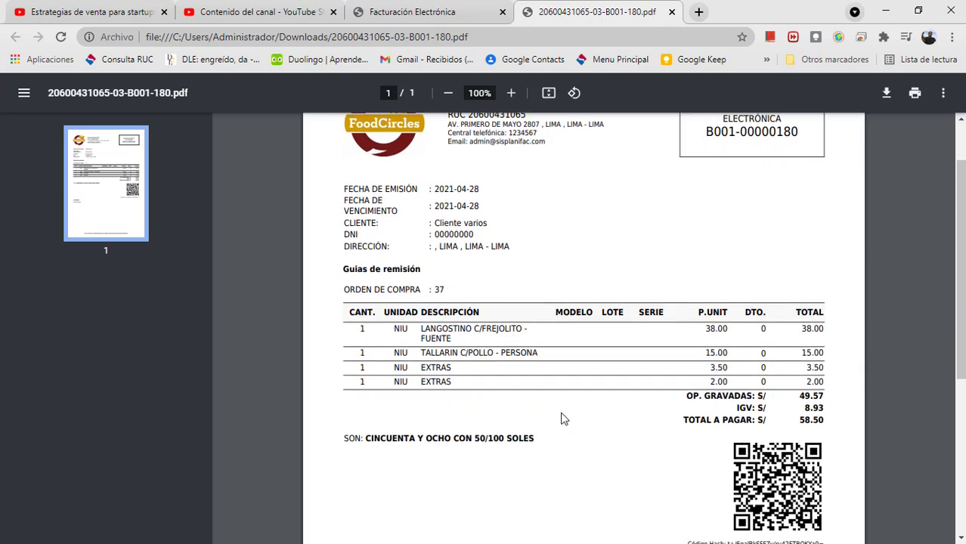
scroll(563, 420, "up", 3)
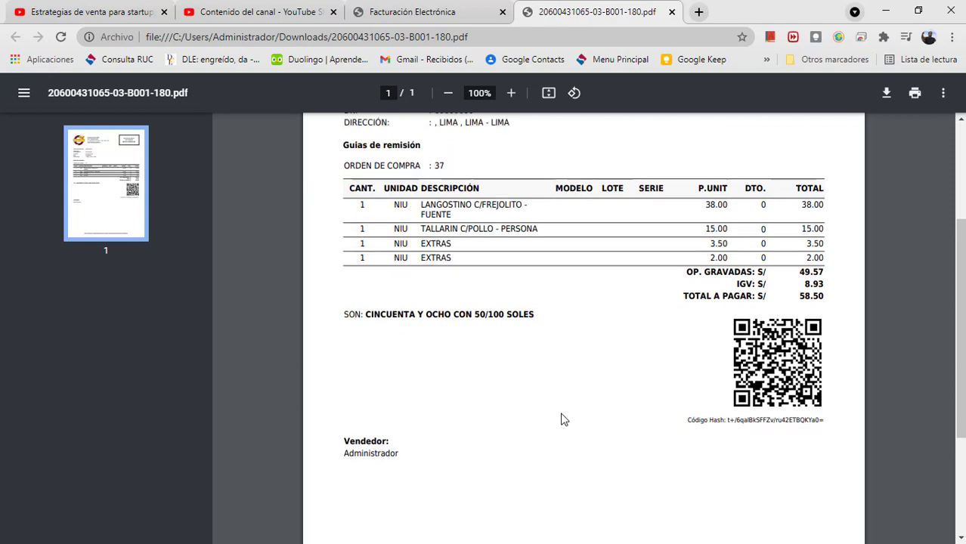